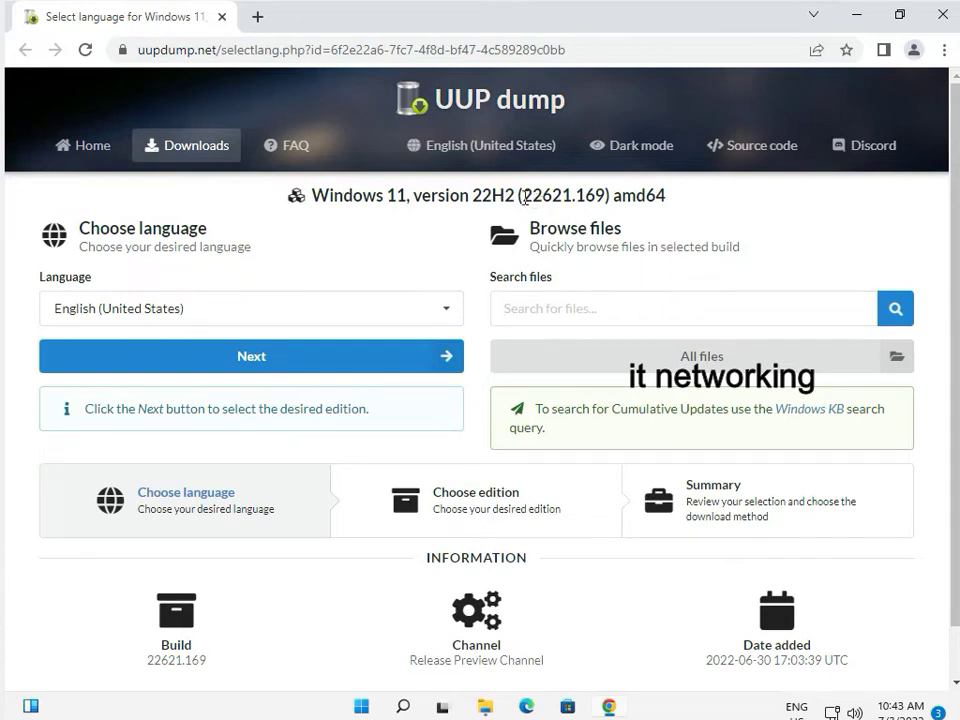
# Keep English (United States) as the language for the Windows 11 22H2 build and proceed to the edition selection.
pyautogui.moveTo(533, 196); pyautogui.dragTo(598, 196)
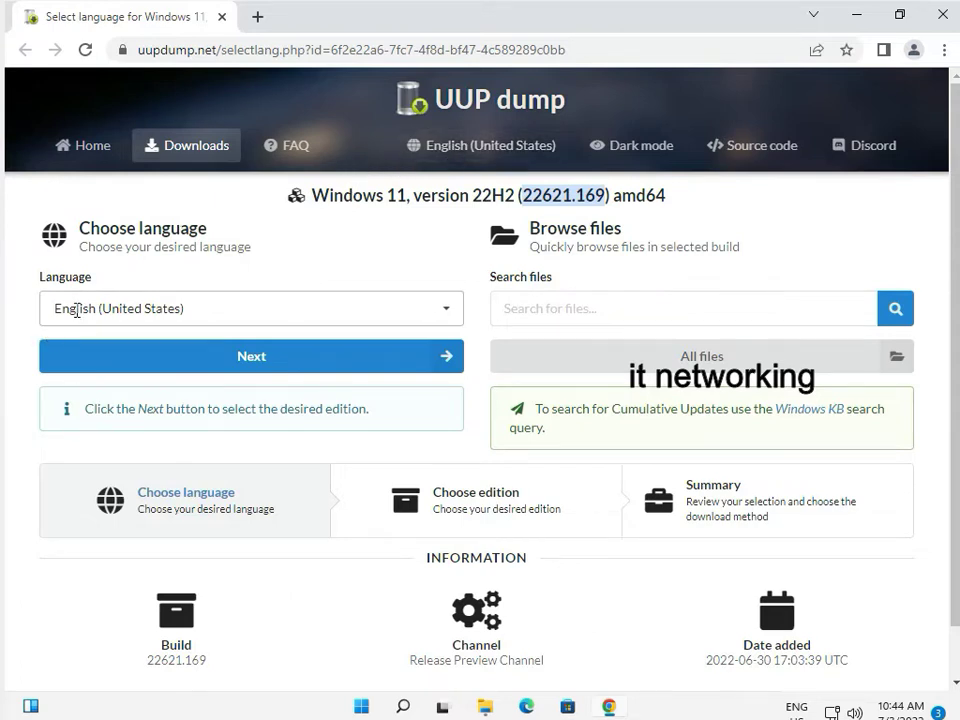
pyautogui.click(76, 310)
pyautogui.scroll(-8, 77, 386)
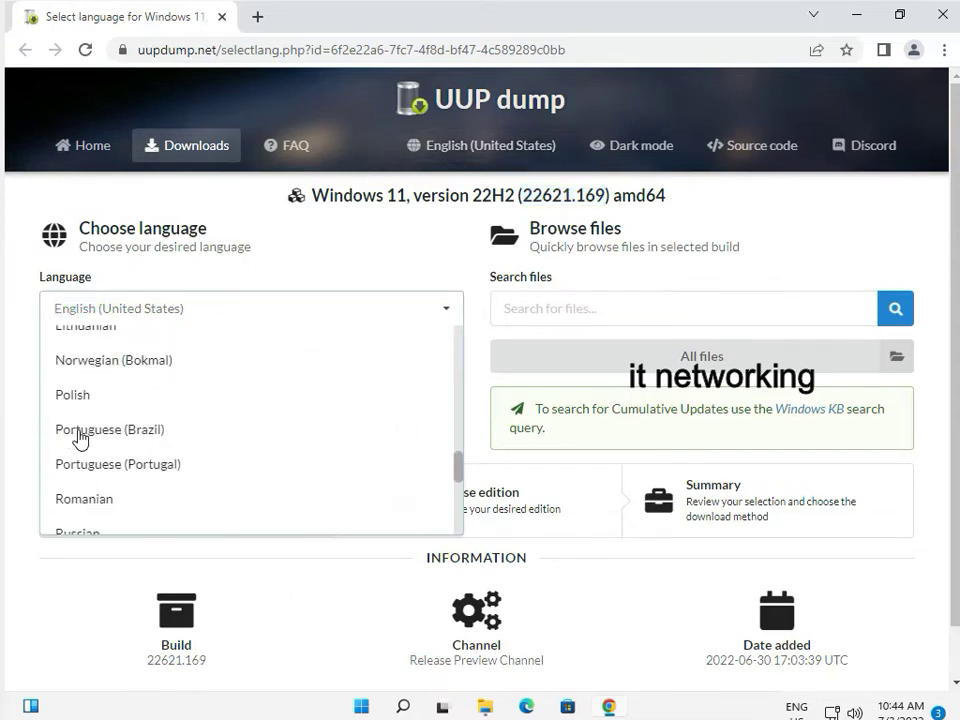
pyautogui.scroll(6, 79, 440)
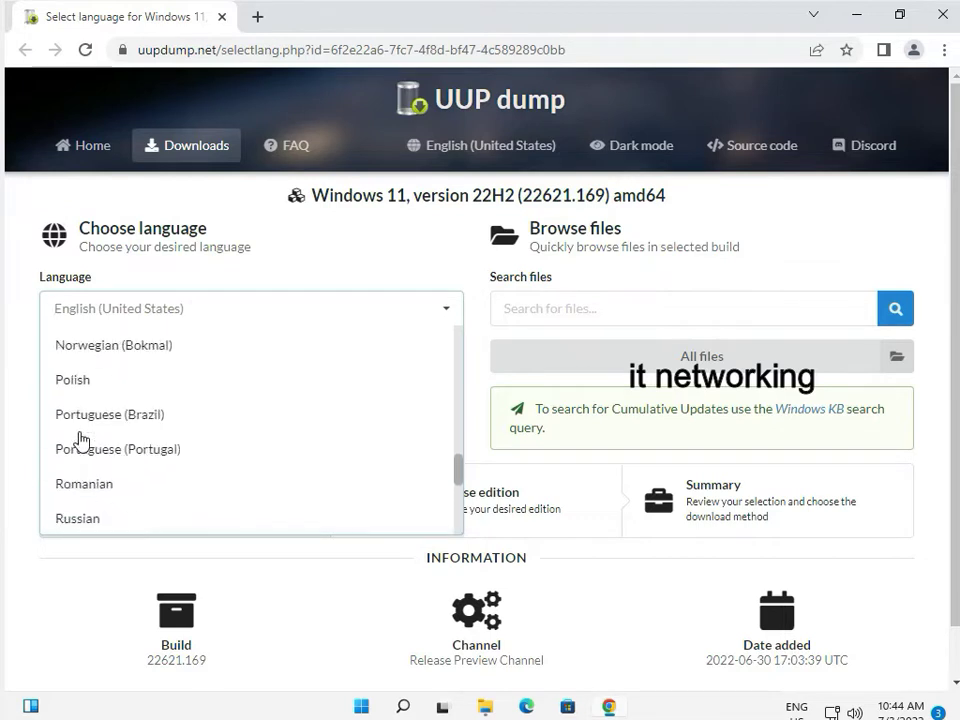
pyautogui.scroll(10, 81, 440)
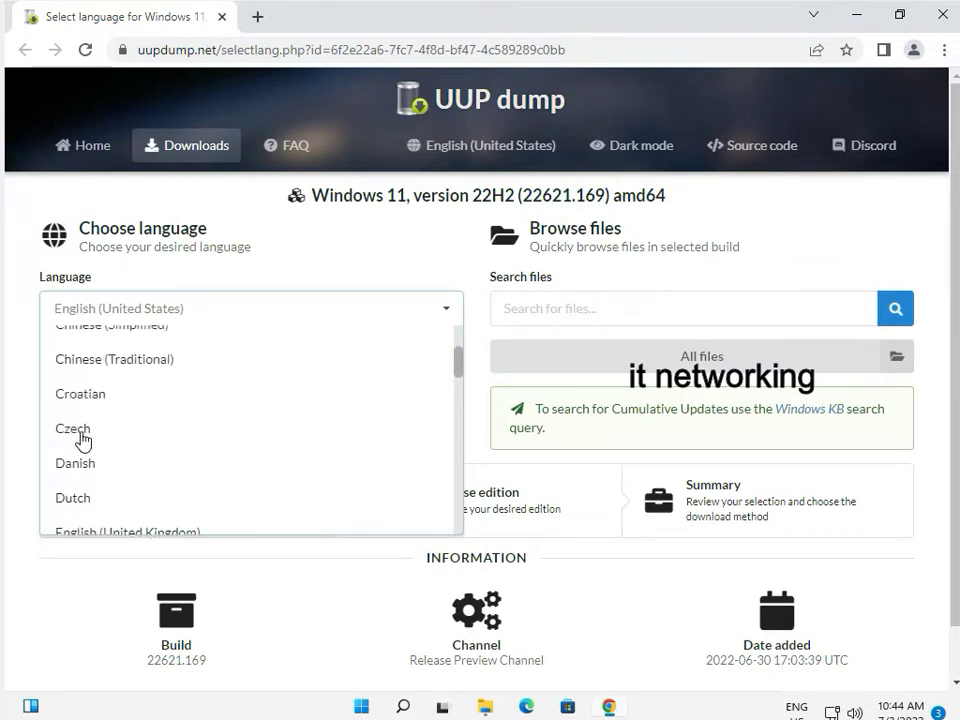
pyautogui.click(11, 364)
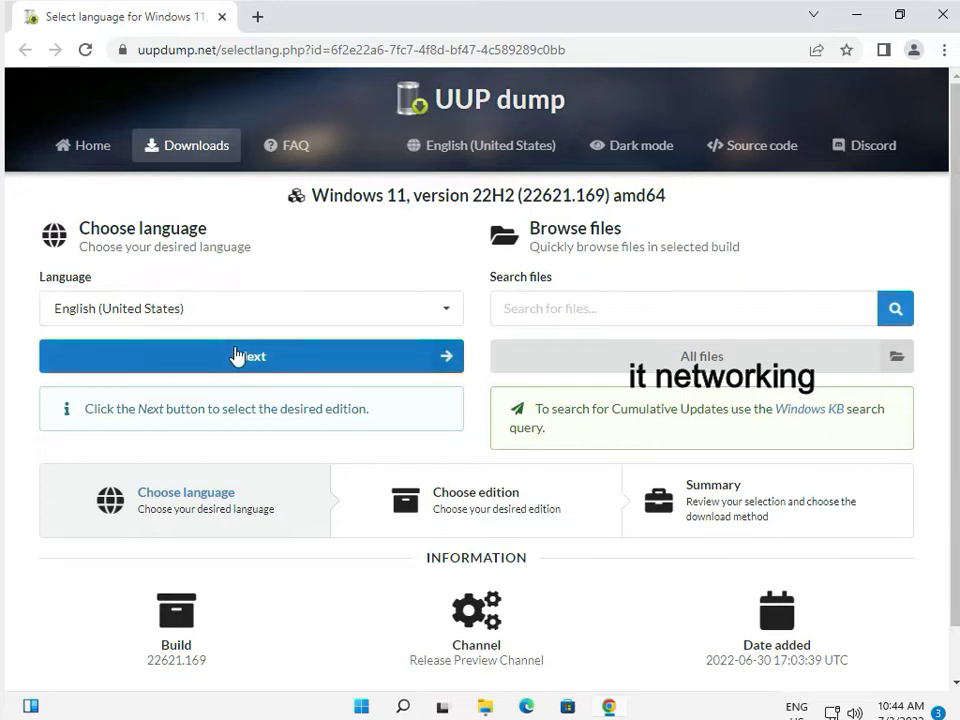
pyautogui.click(242, 355)
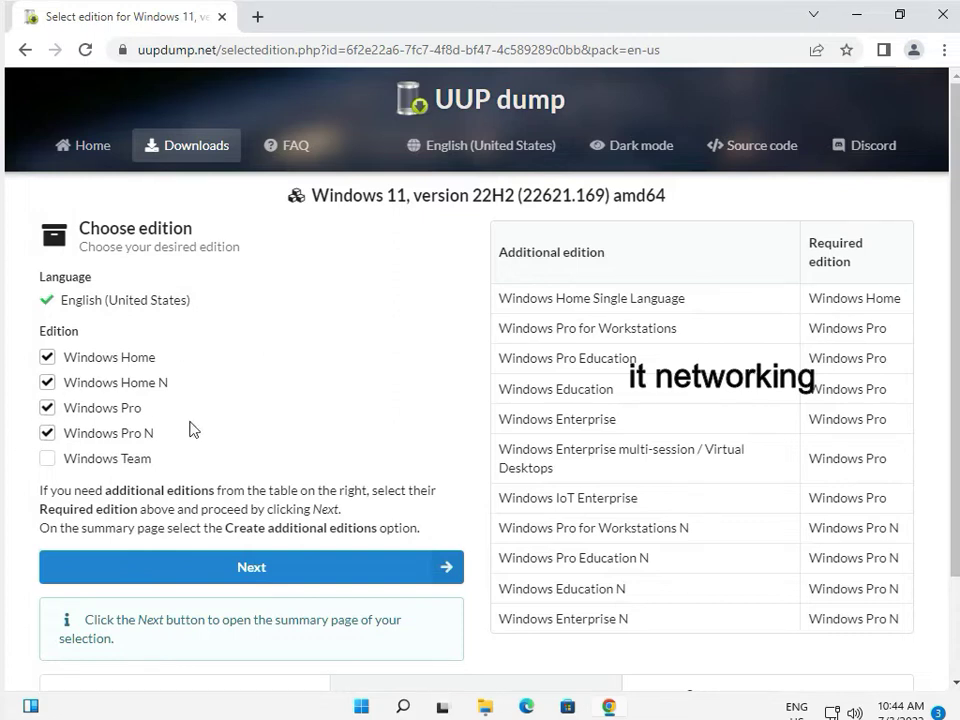
# Check this PC's installed Windows edition in its system properties, and close the windows opened for it.
pyautogui.click(486, 706)
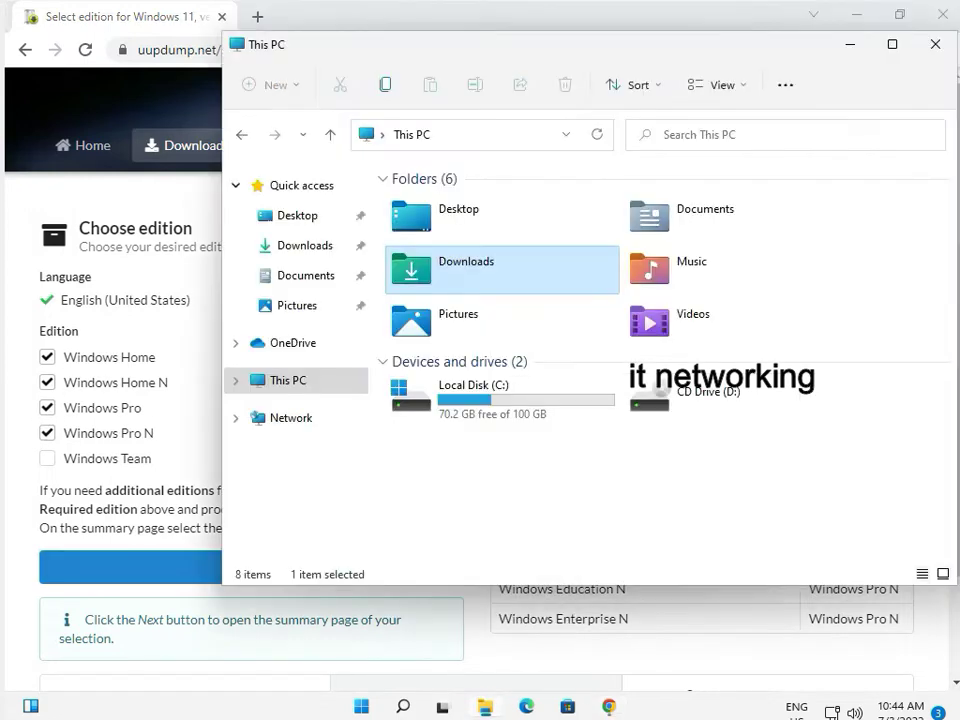
pyautogui.rightClick(325, 387)
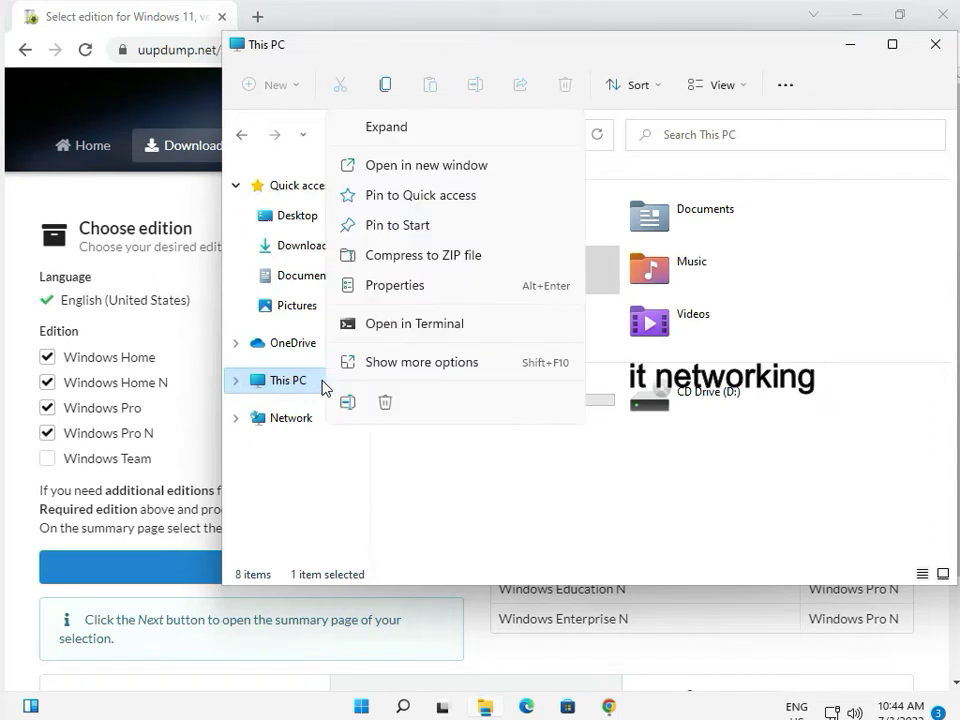
pyautogui.rightClick(300, 381)
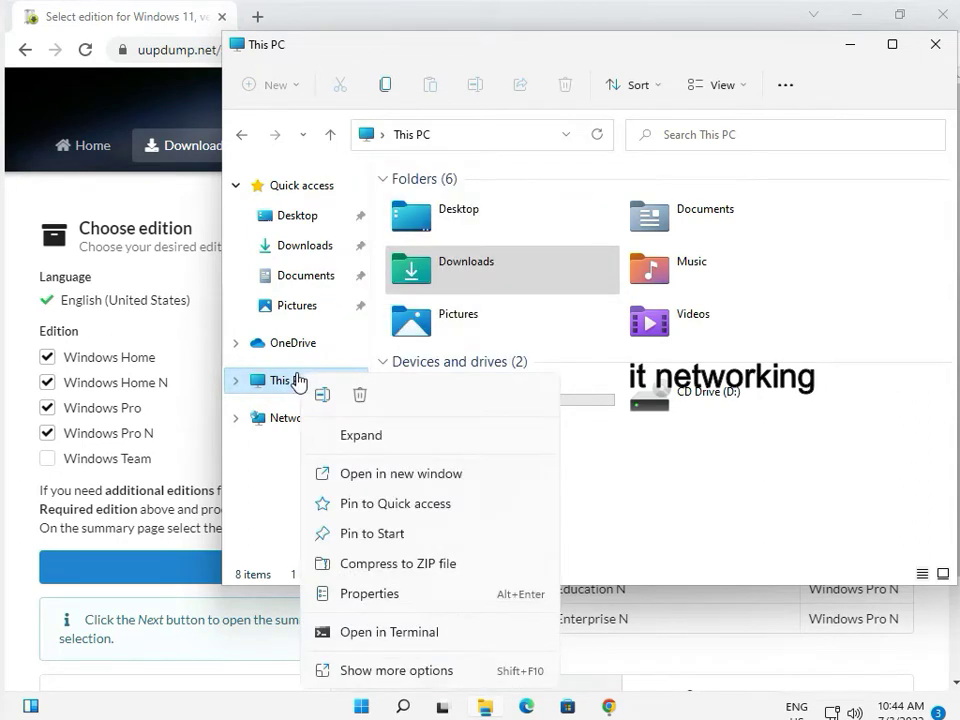
pyautogui.click(396, 597)
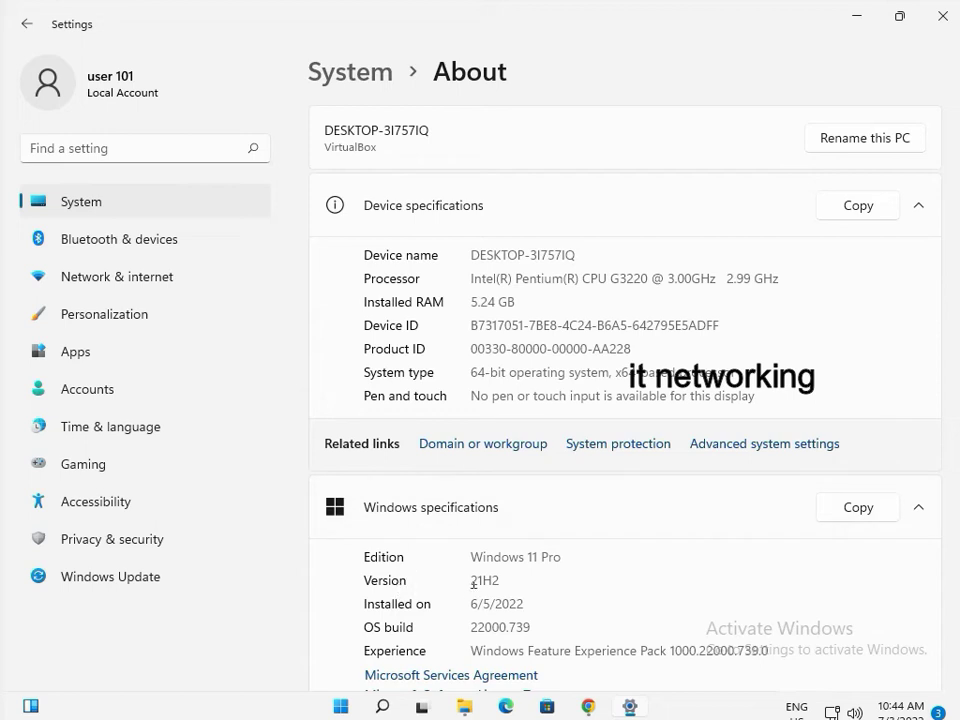
pyautogui.moveTo(518, 559); pyautogui.dragTo(552, 560)
pyautogui.click(940, 17)
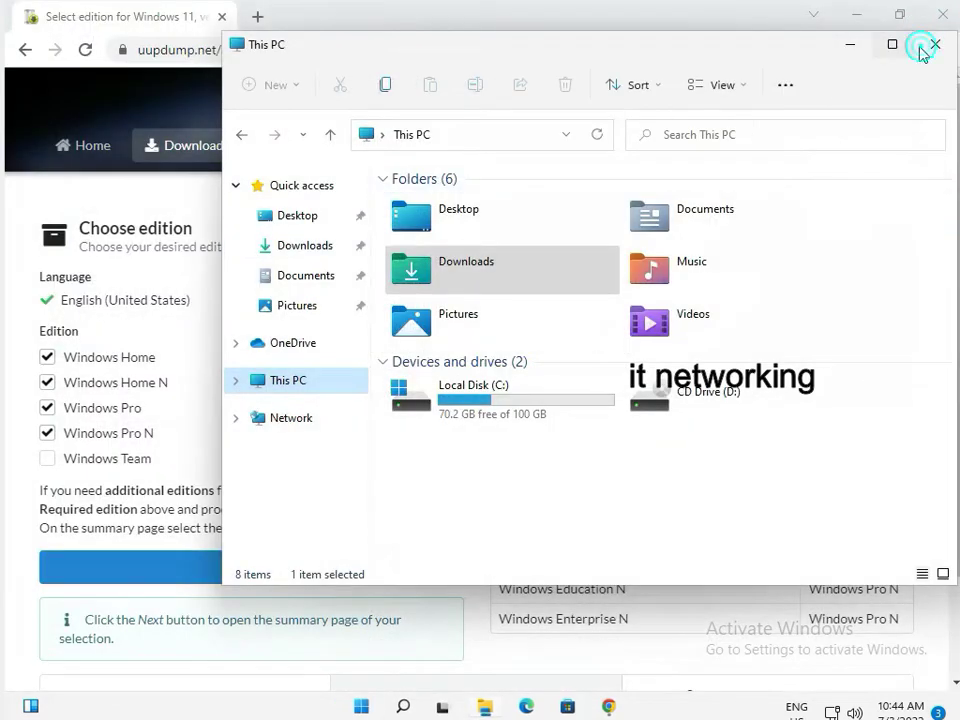
pyautogui.click(932, 44)
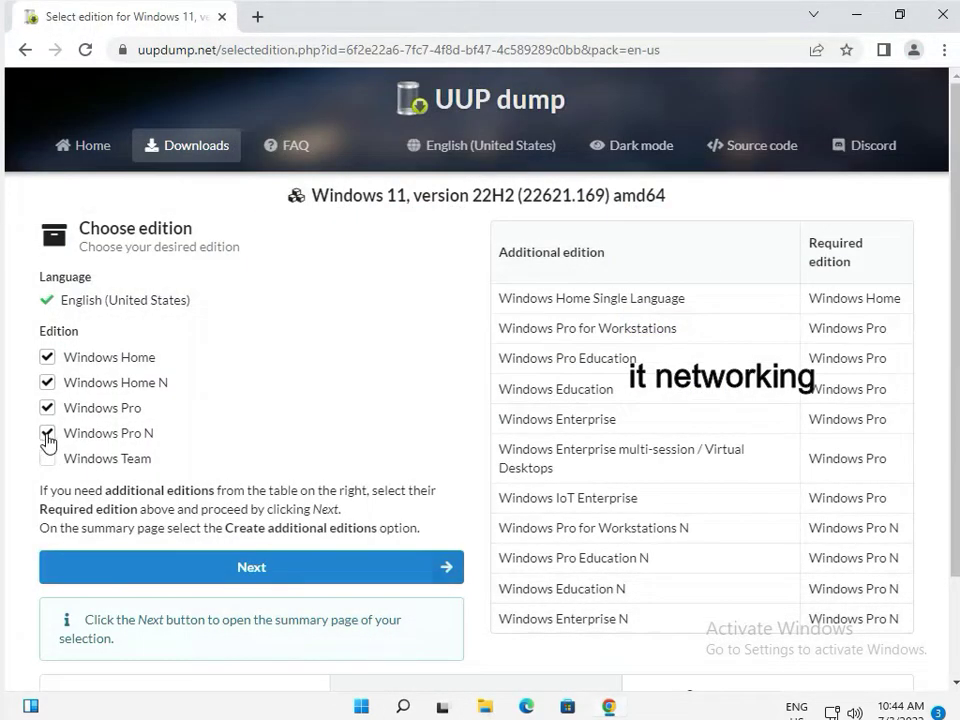
# Exclude Windows Pro N, Windows Home N and Windows Home, leaving only Windows Pro selected, and proceed to the summary.
pyautogui.click(47, 434)
pyautogui.click(47, 384)
pyautogui.click(46, 358)
pyautogui.click(250, 570)
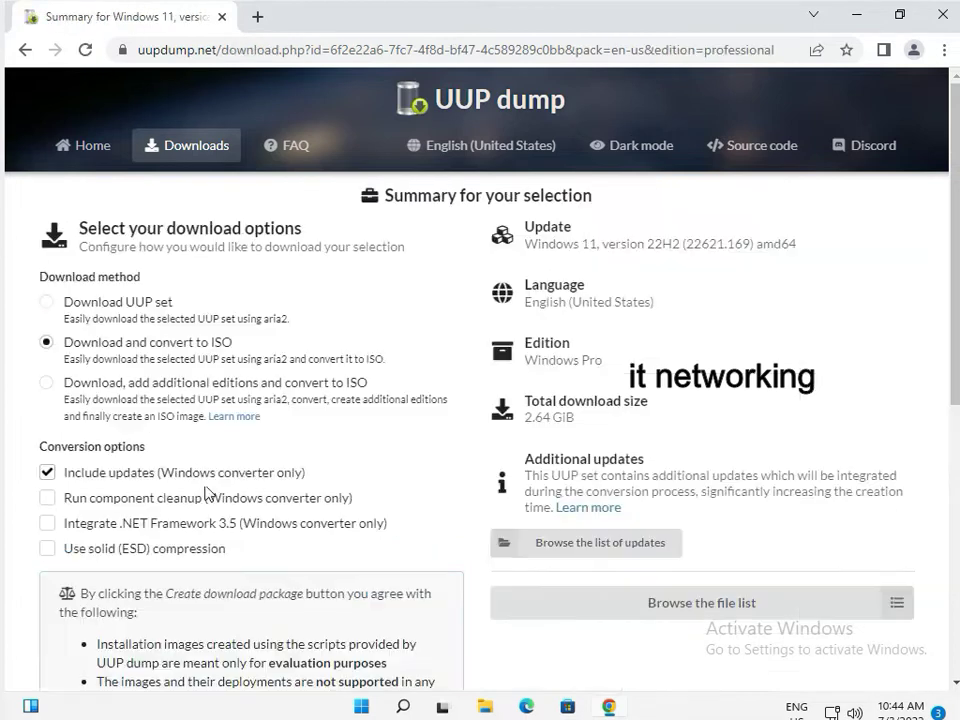
# Create a download package using the Download UUP set method and show the downloaded ZIP file in its folder, maximized.
pyautogui.click(47, 302)
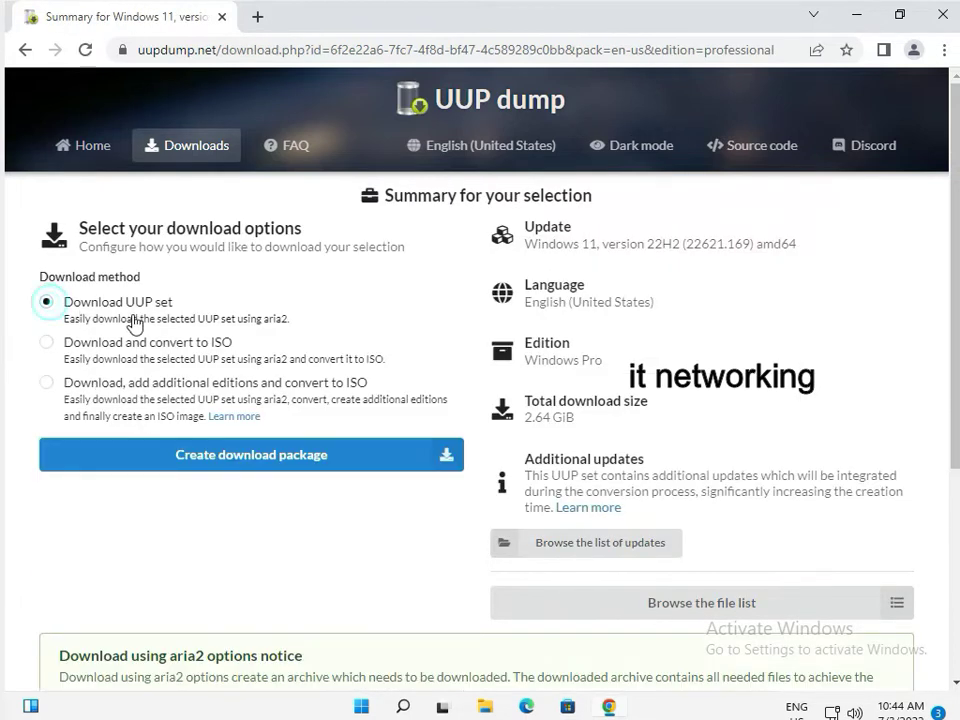
pyautogui.click(283, 455)
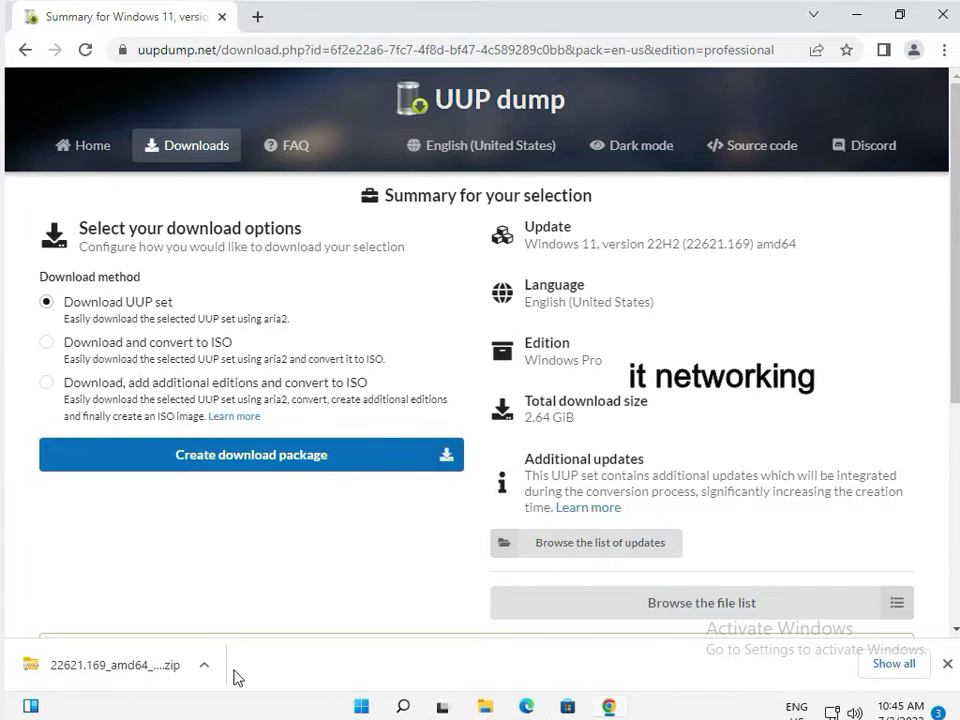
pyautogui.click(204, 665)
pyautogui.click(250, 600)
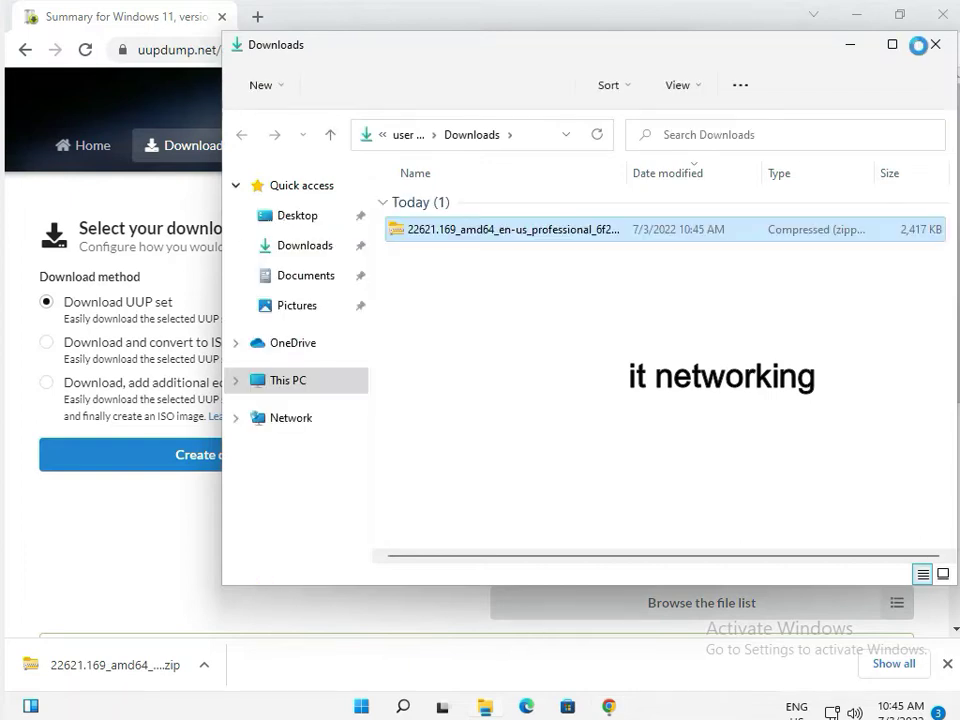
pyautogui.click(893, 44)
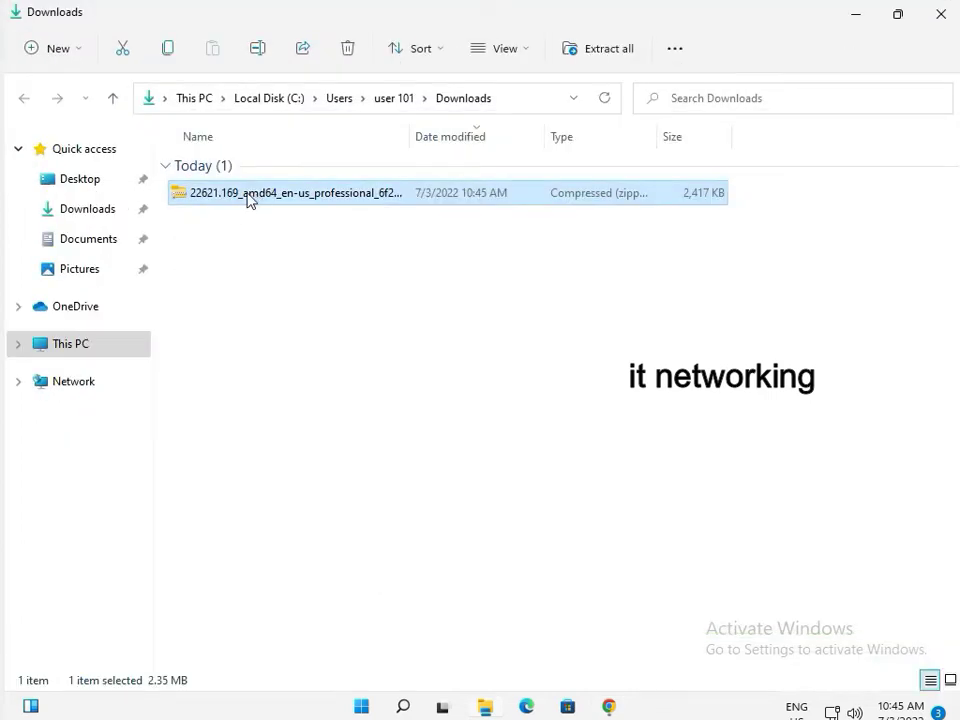
# Unblock the downloaded ZIP file in its properties and apply the change.
pyautogui.rightClick(249, 199)
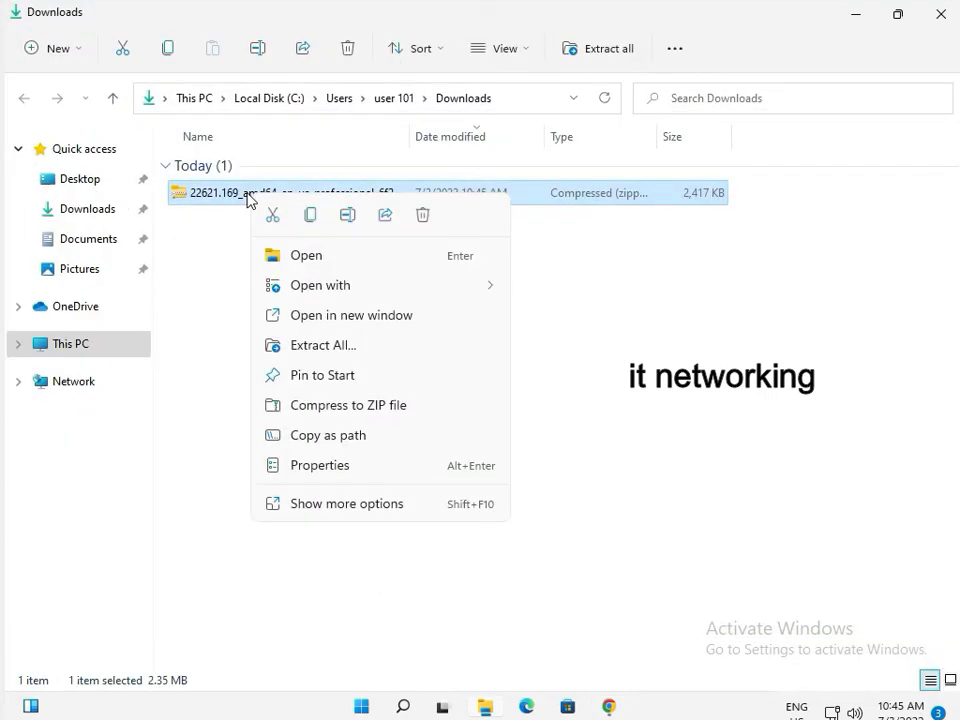
pyautogui.click(375, 472)
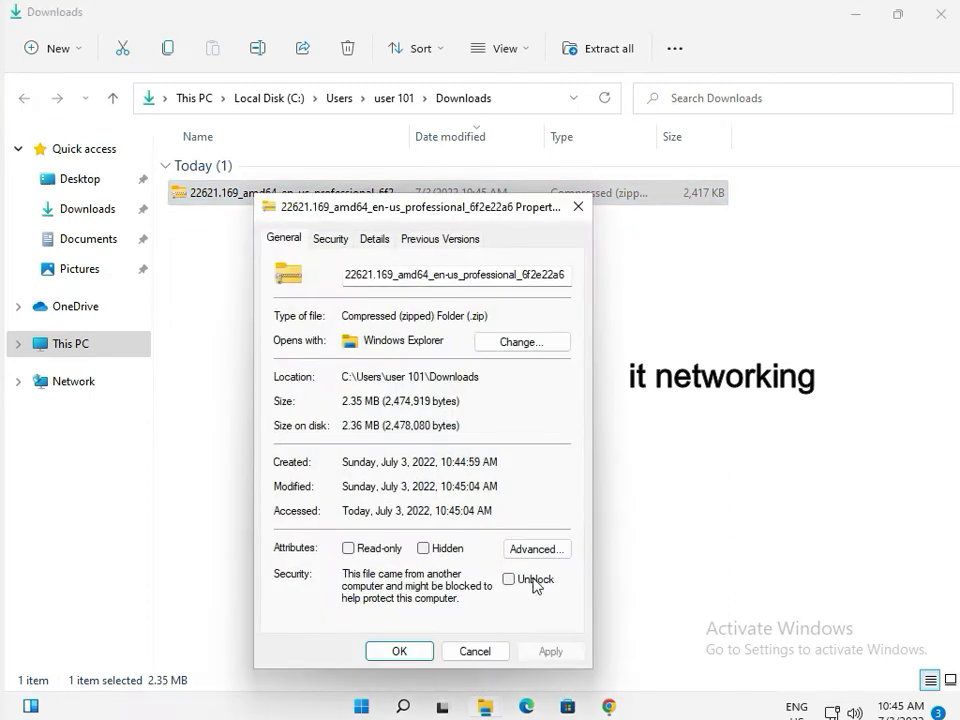
pyautogui.click(521, 587)
pyautogui.click(553, 651)
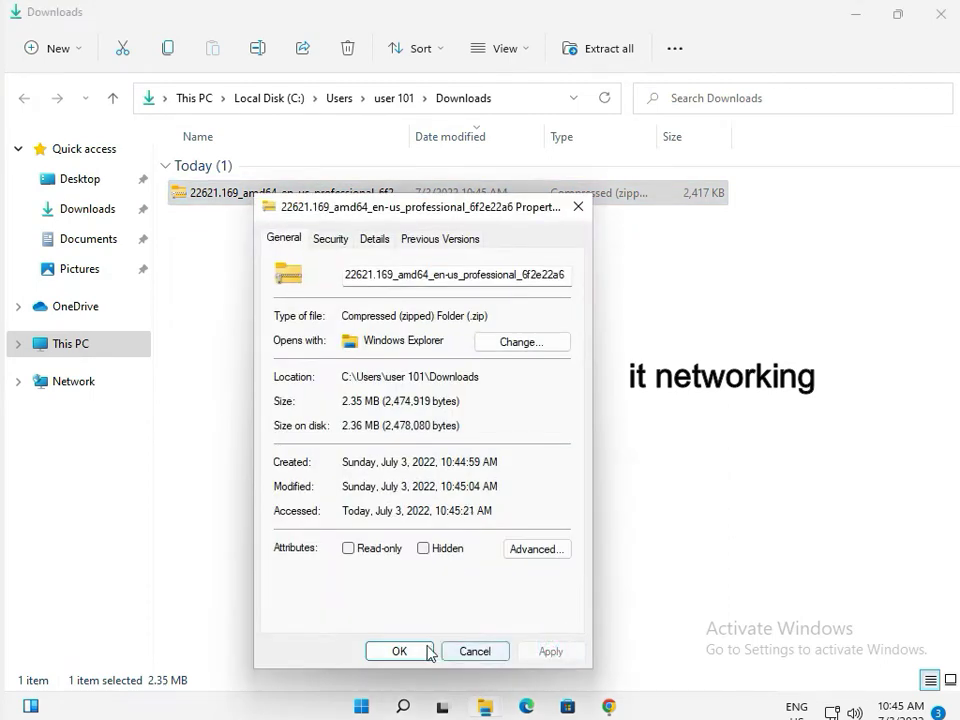
pyautogui.click(411, 648)
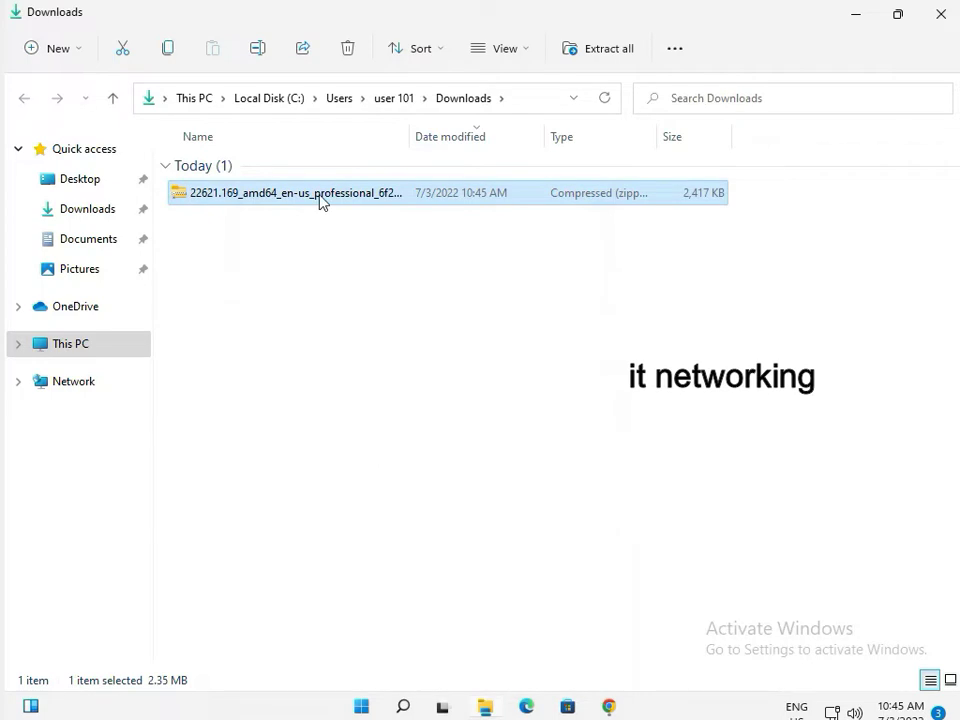
# Extract the ZIP file's contents directly into the Downloads folder and close the extra window showing the extracted files.
pyautogui.rightClick(322, 200)
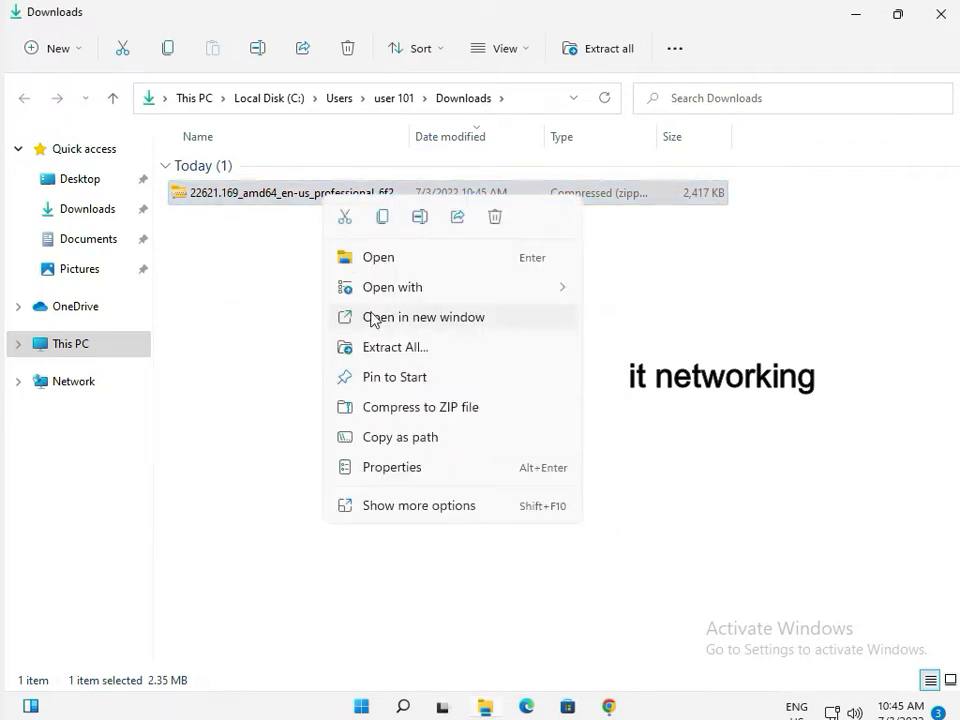
pyautogui.click(388, 347)
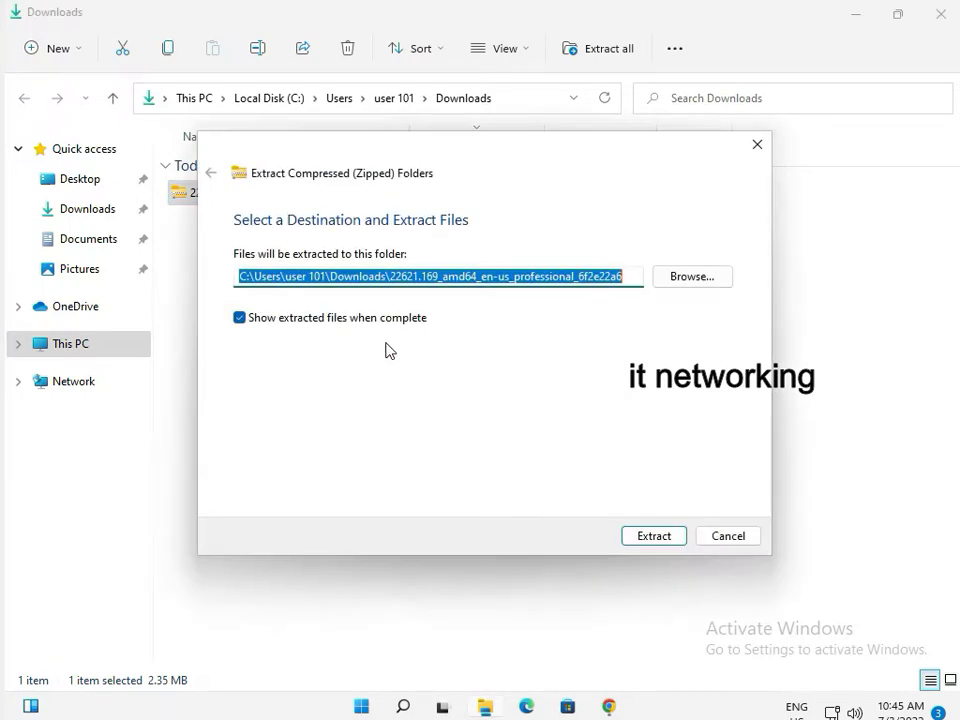
pyautogui.click(706, 282)
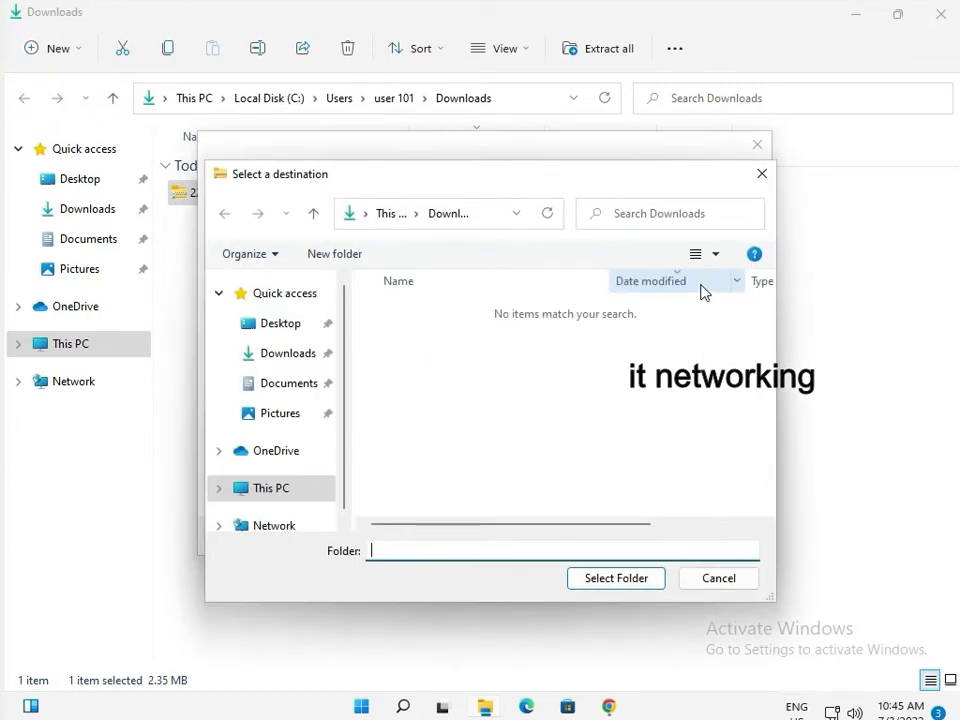
pyautogui.click(259, 355)
pyautogui.click(588, 580)
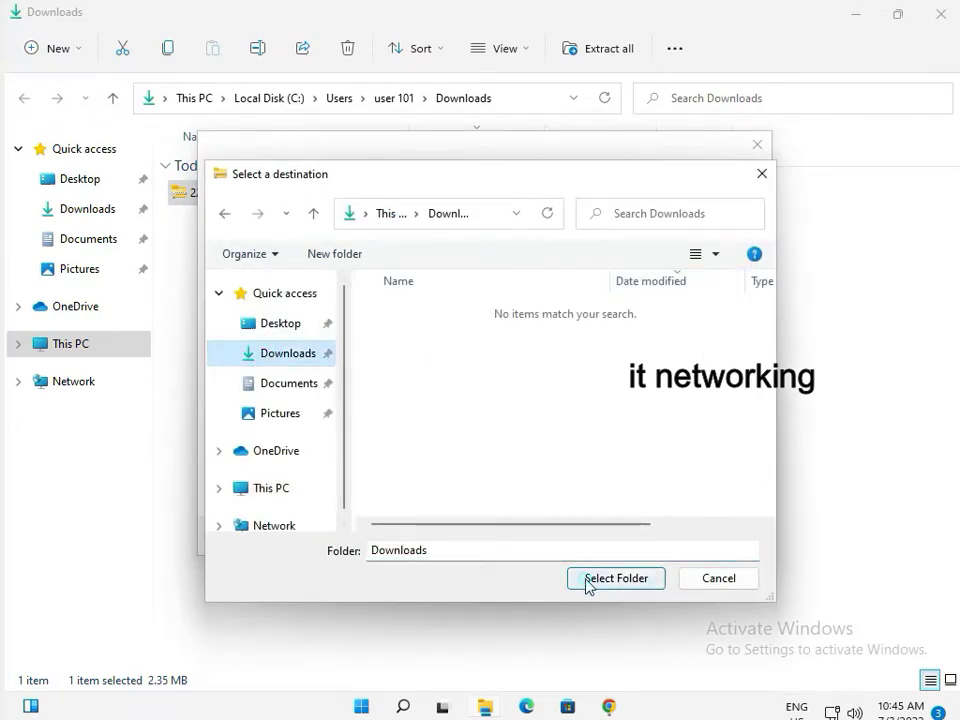
pyautogui.click(638, 537)
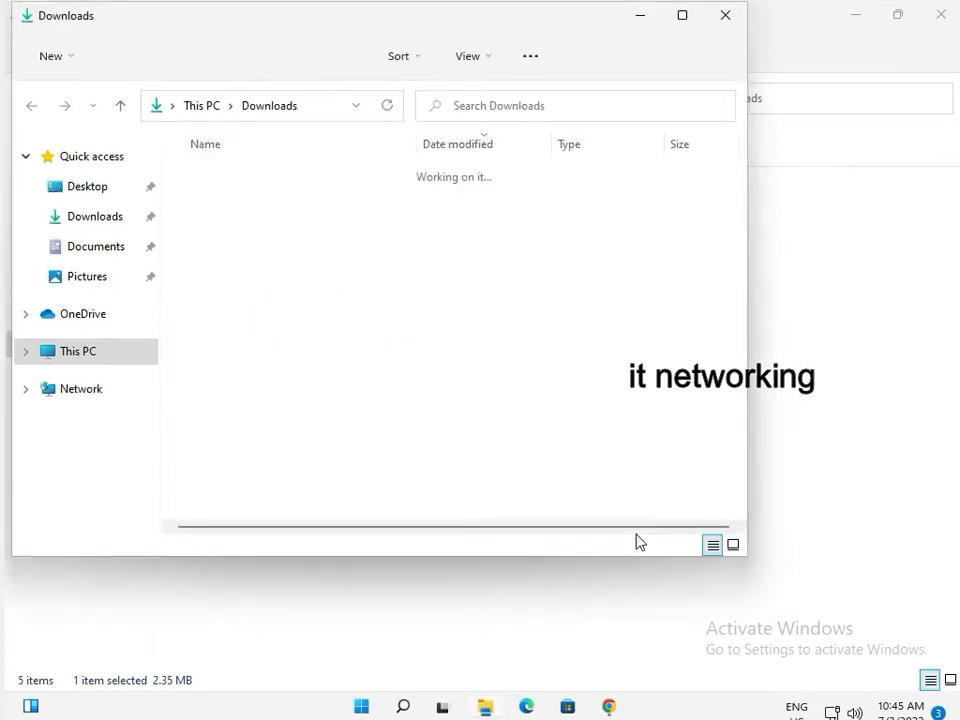
pyautogui.click(725, 15)
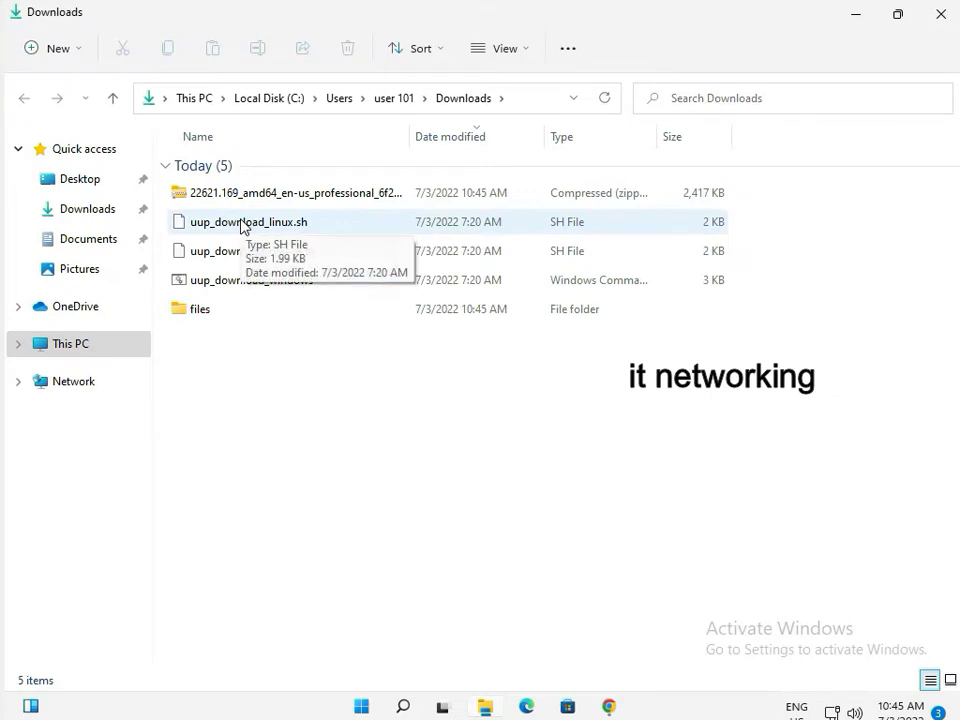
# Run the uup_download_windows script as administrator and allow Windows Command Processor to make changes.
pyautogui.click(241, 283)
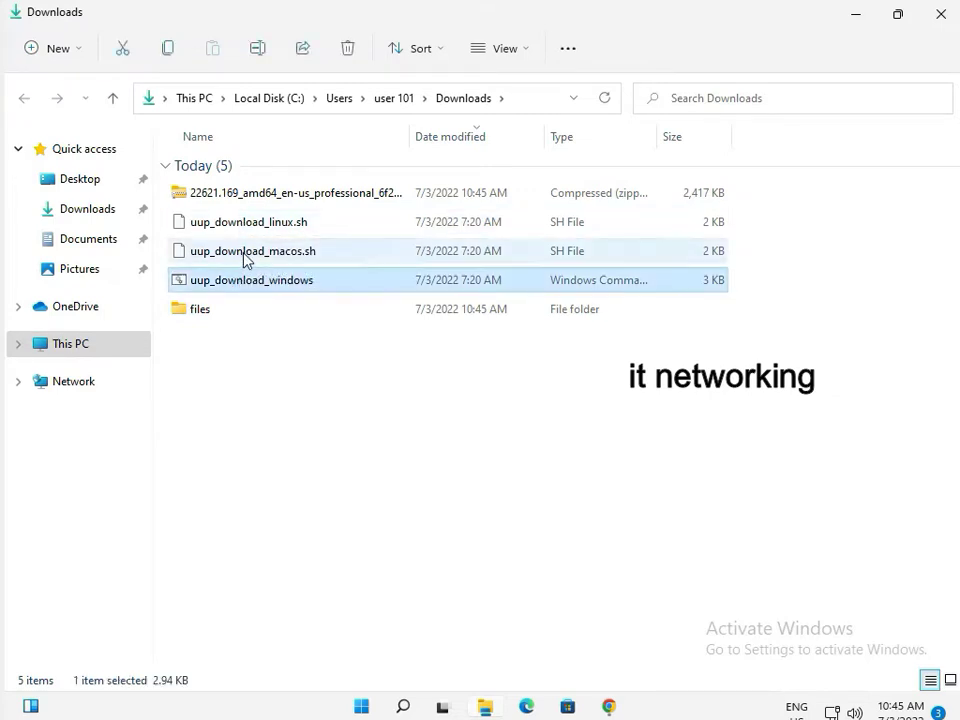
pyautogui.click(245, 258)
pyautogui.click(244, 222)
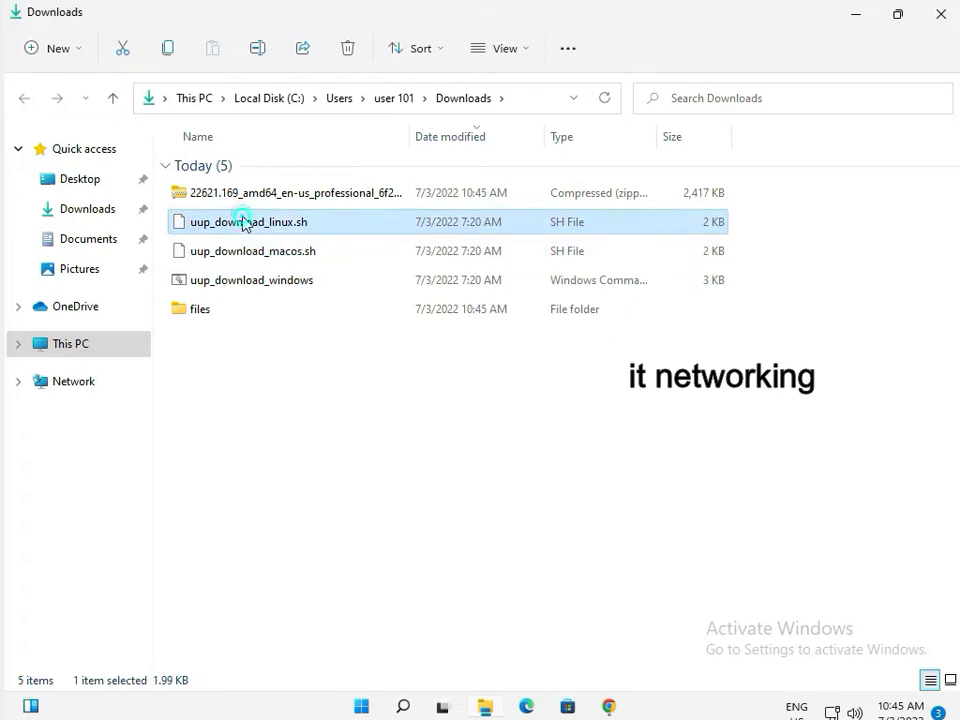
pyautogui.click(272, 284)
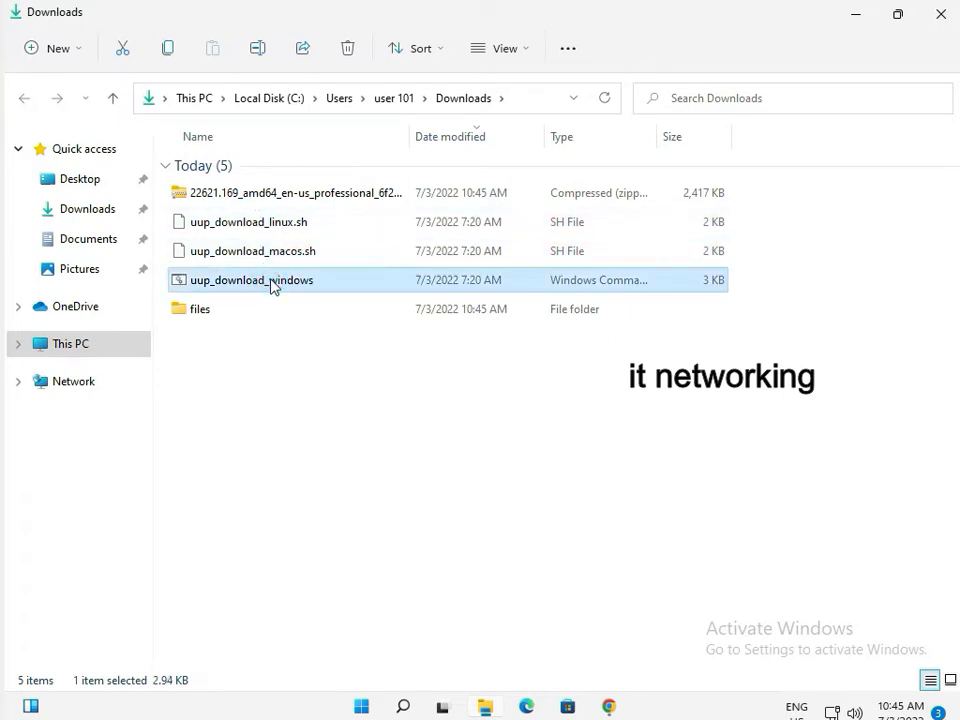
pyautogui.rightClick(272, 284)
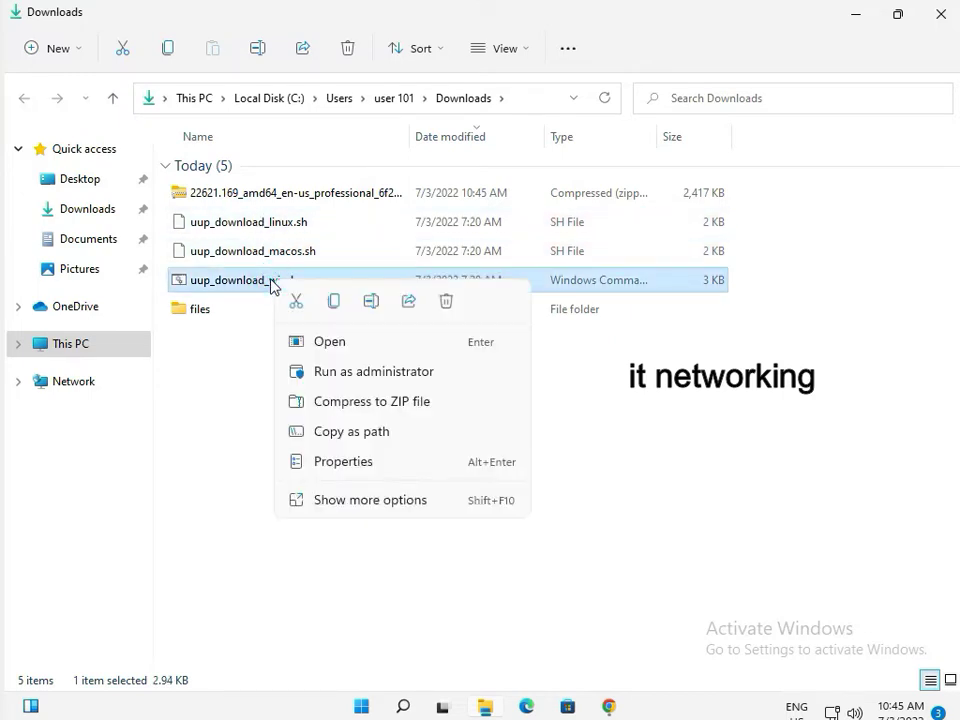
pyautogui.click(358, 373)
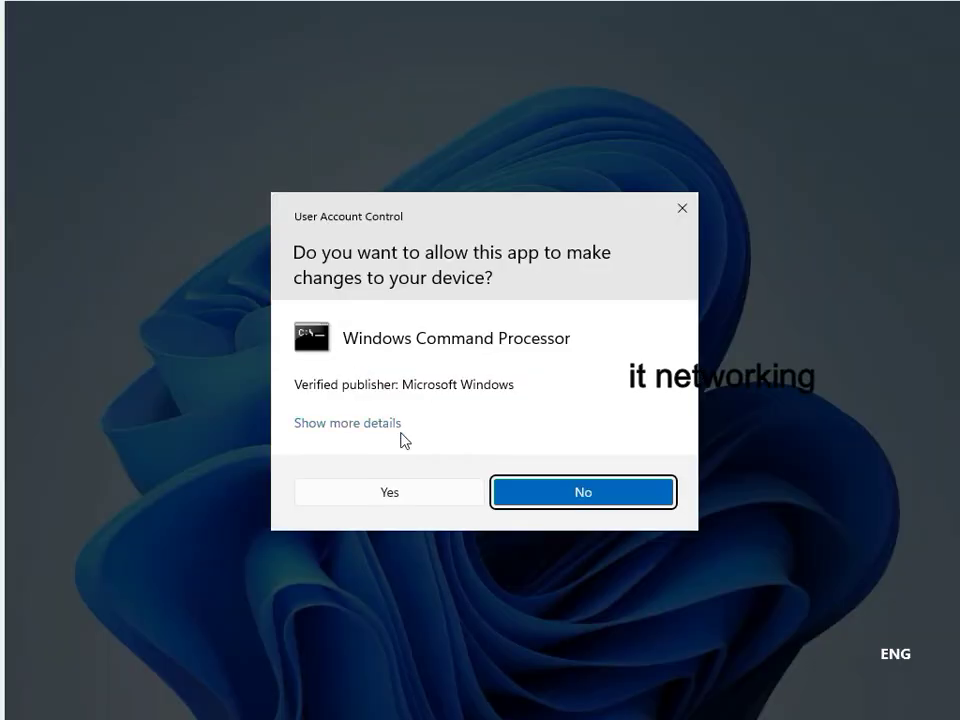
pyautogui.click(406, 492)
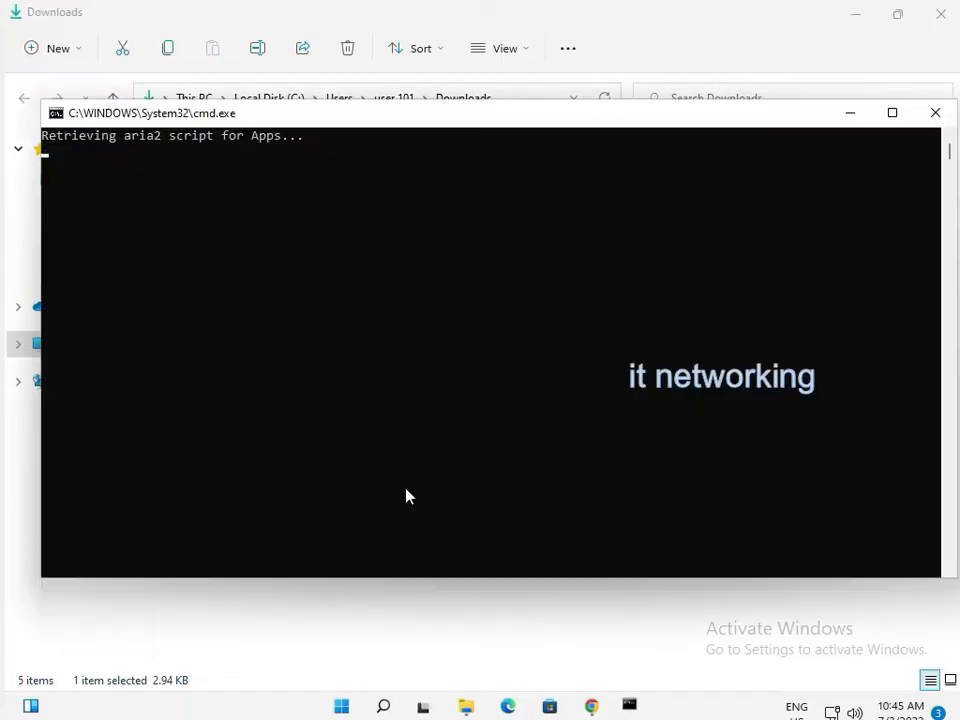